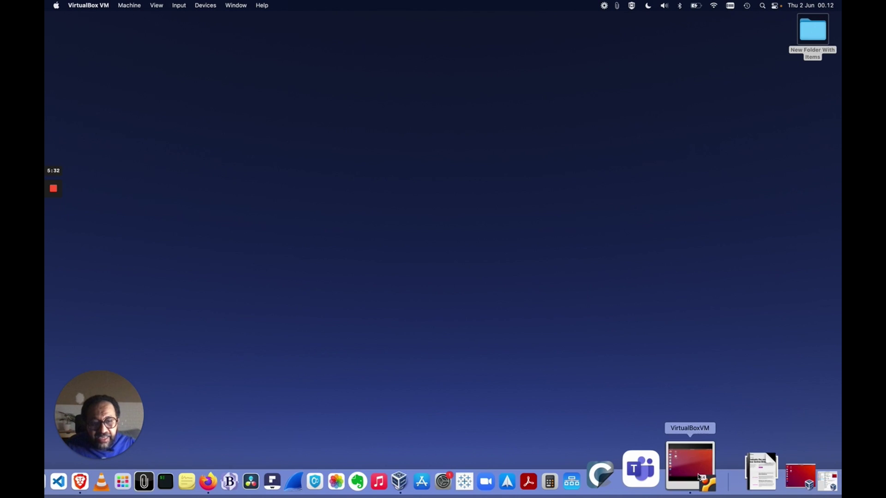
Postpone the software updates in the Ubuntu 1804 virtual machine and open a terminal window there.
click(691, 461)
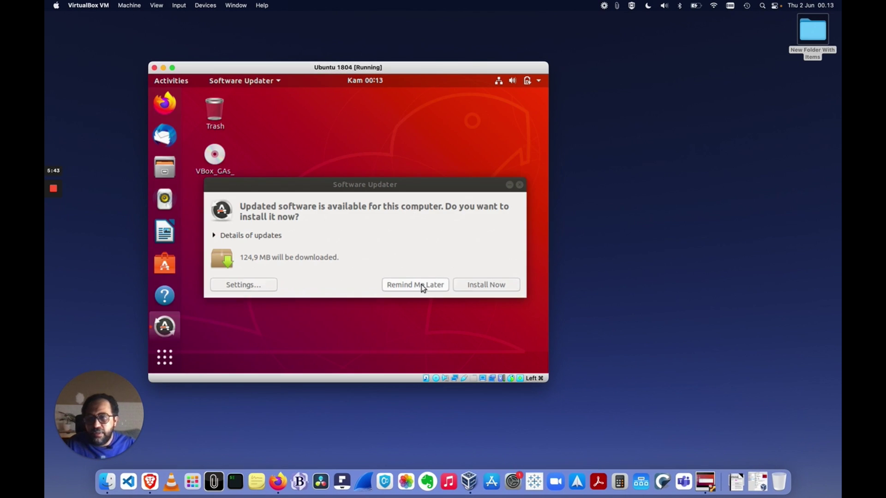
click(422, 286)
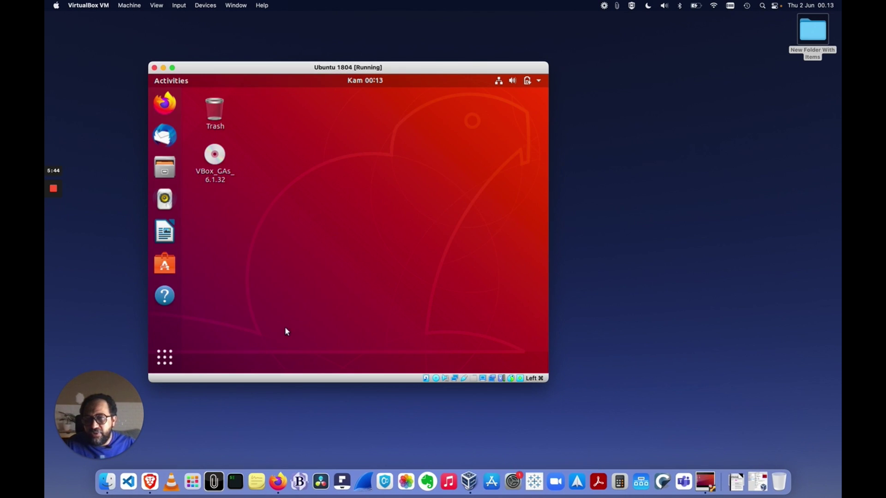
click(171, 360)
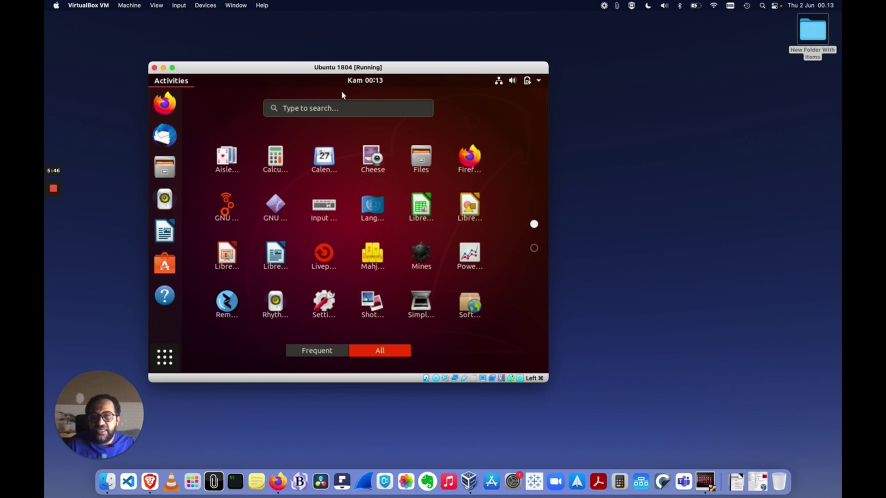
click(331, 109)
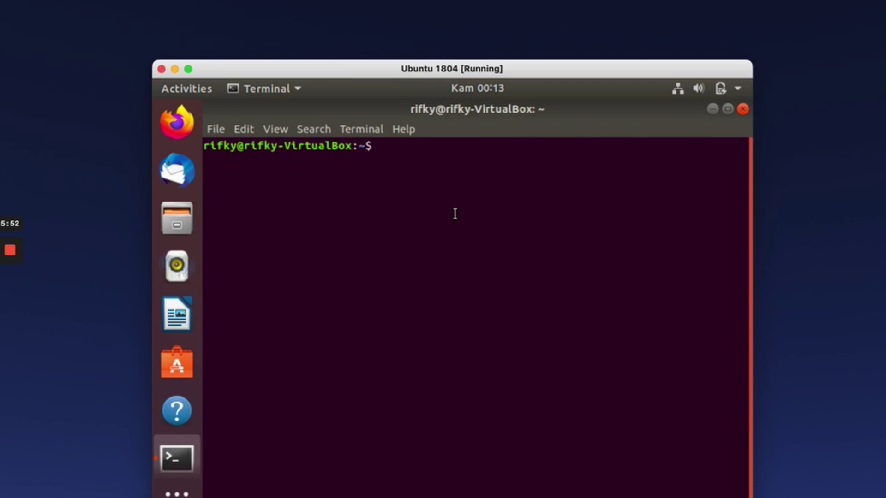
Run sudo apt-get install gr-gsm in the terminal, enter the account password at the sudo request, and close the terminal.
text(sudo apt-get install gr-gsm)
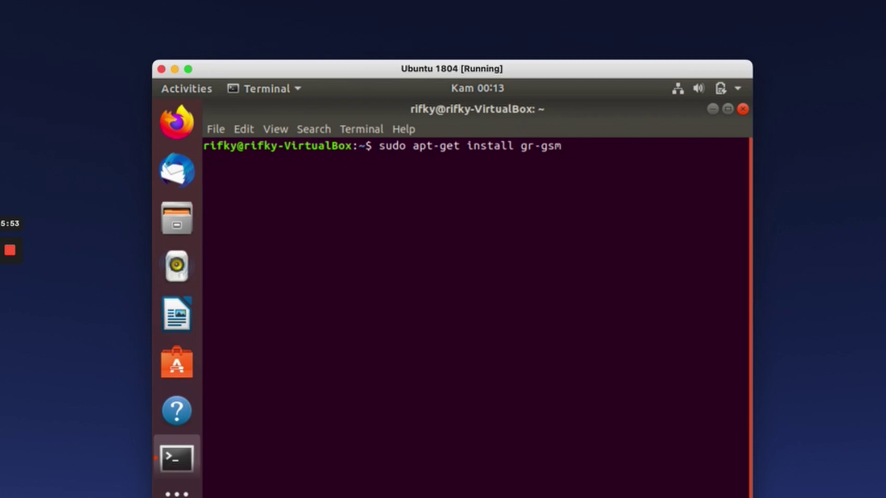
key(Return)
key(Return)
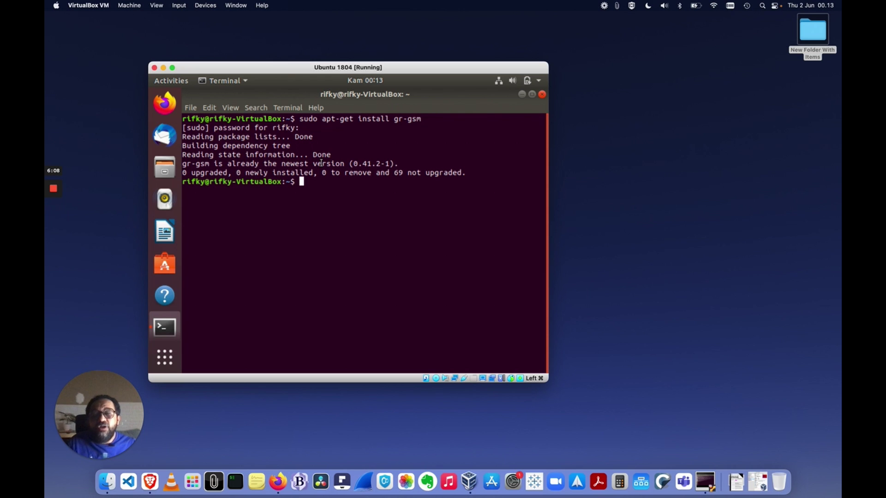
click(542, 94)
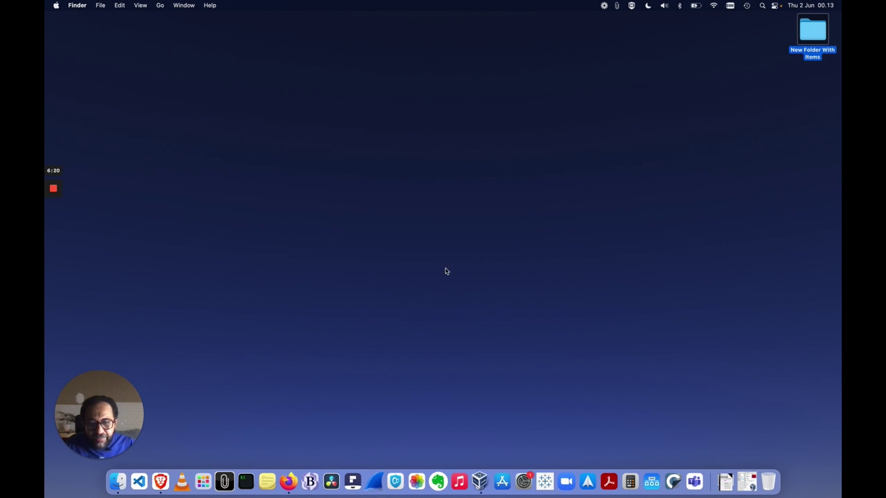
Switch to Oracle VM VirtualBox Manager and remove the existing MyDragonFocal virtual machine.
click(469, 480)
right_click(207, 203)
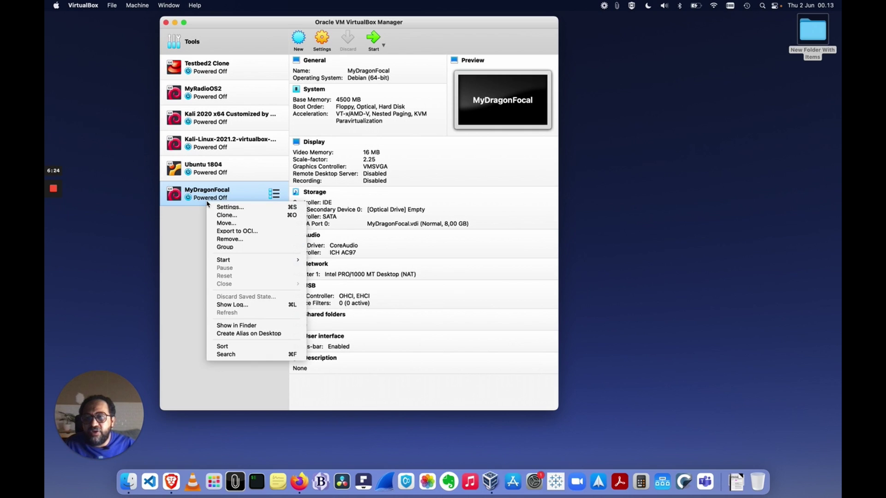
click(231, 239)
click(406, 248)
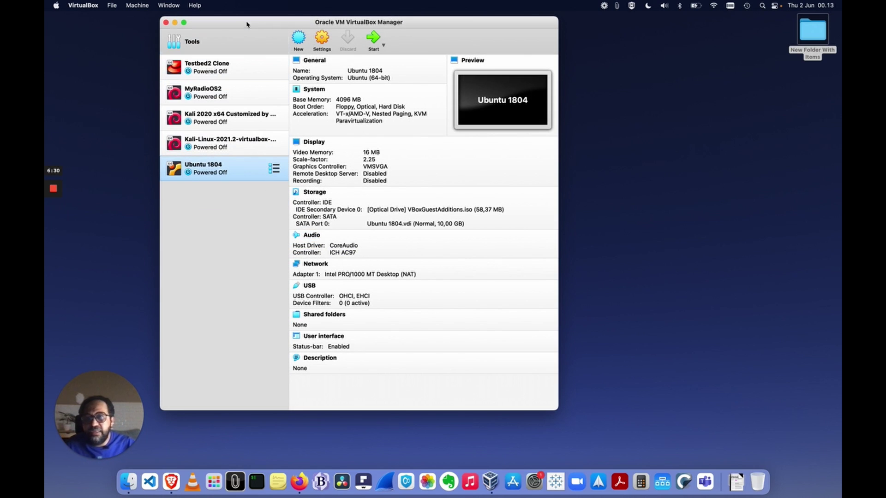
click(298, 40)
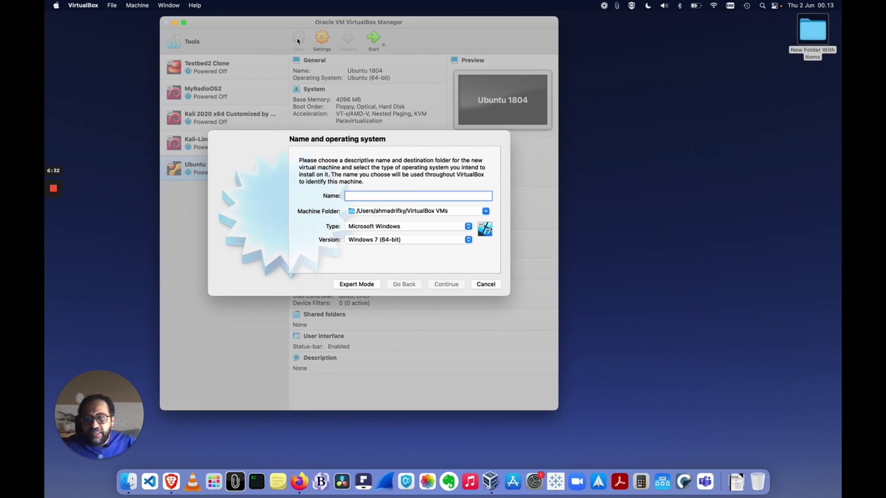
click(484, 285)
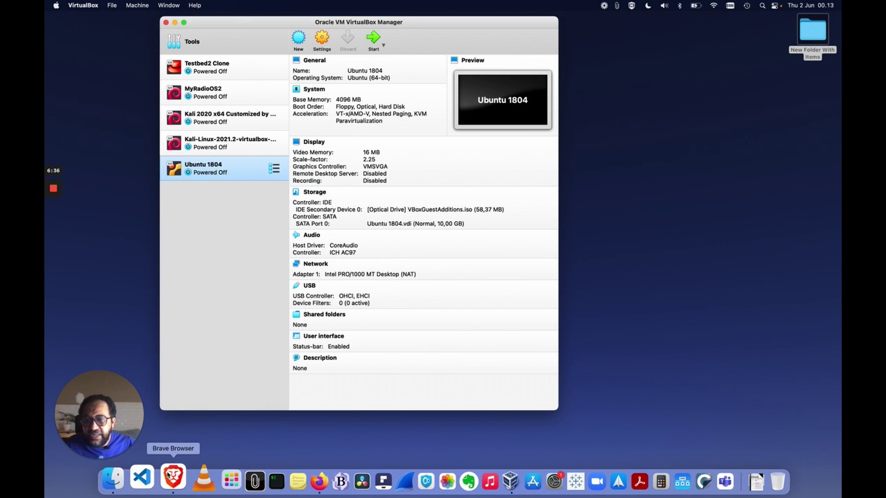
Open sourceforge.net/projects/dragonos-focal/ in Brave, look through the DragonOS_Focal project description and feature list, and close the page.
click(169, 475)
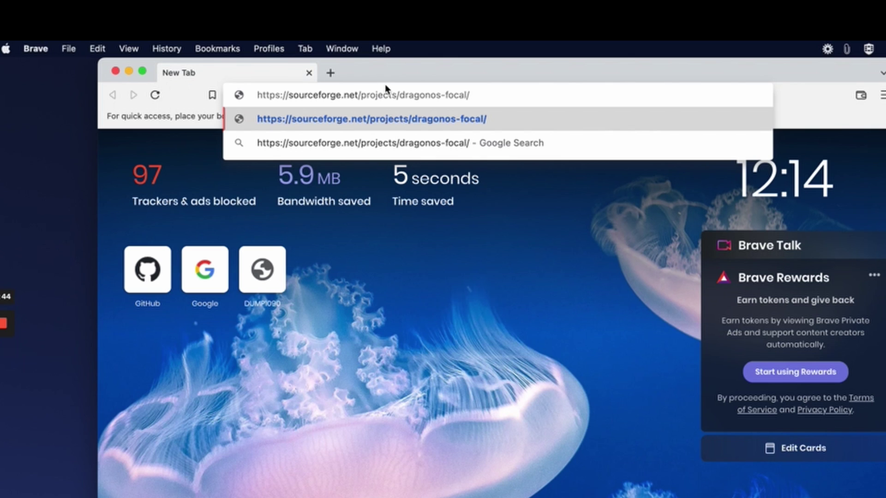
key(Return)
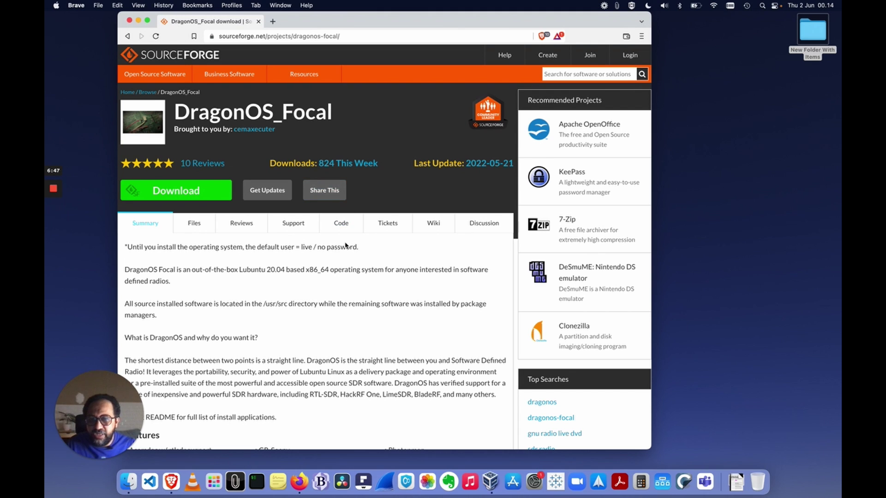
scroll(346, 244, down, 7)
scroll(337, 256, down, 10)
scroll(336, 256, up, 6)
scroll(334, 255, up, 15)
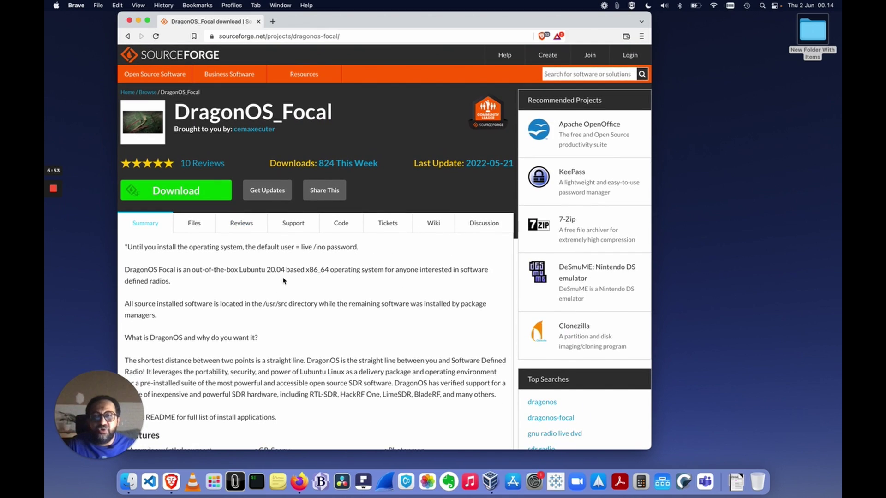
click(258, 22)
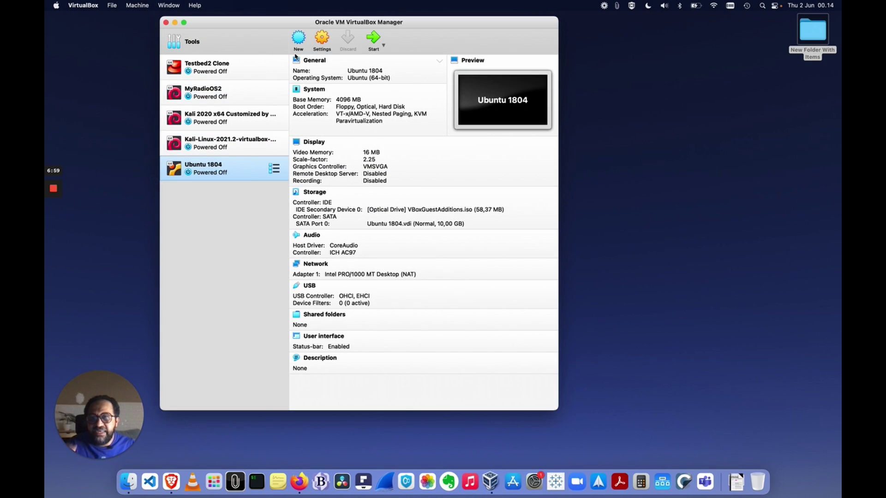
Start a new virtual machine in VirtualBox named MyDragonFocal with type Linux and version Debian (64-bit).
click(298, 43)
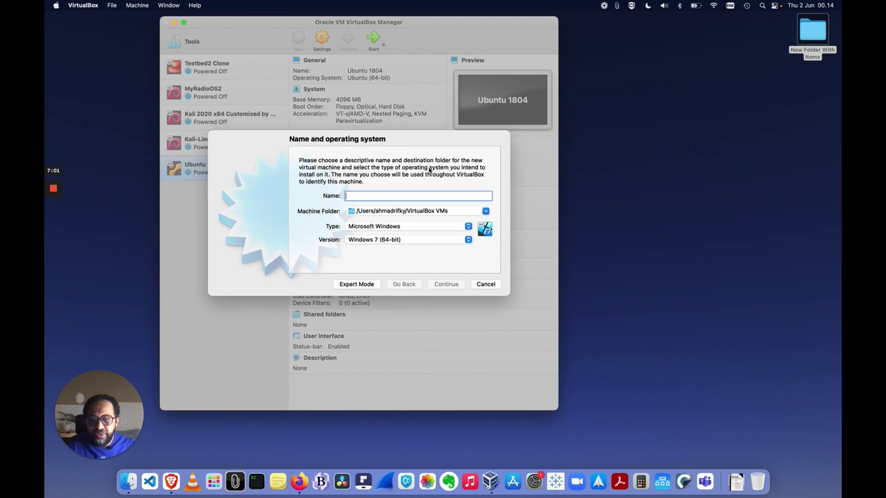
text(MyDragonFocal)
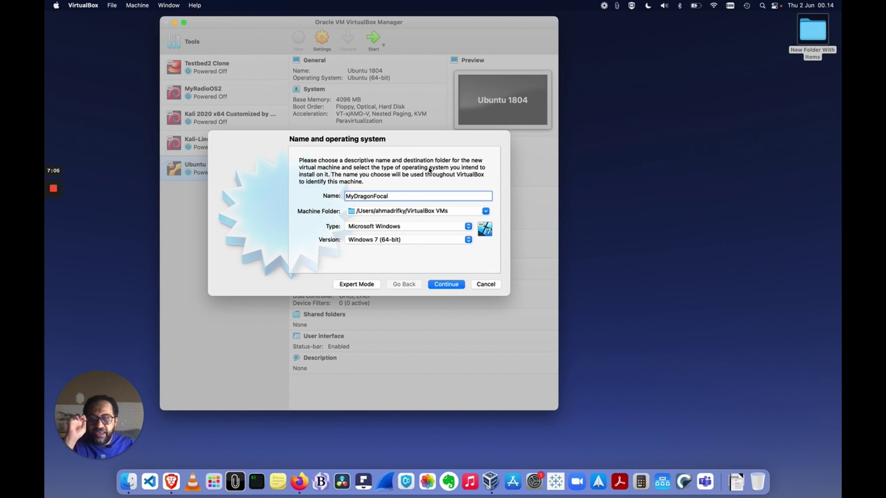
click(440, 226)
click(433, 236)
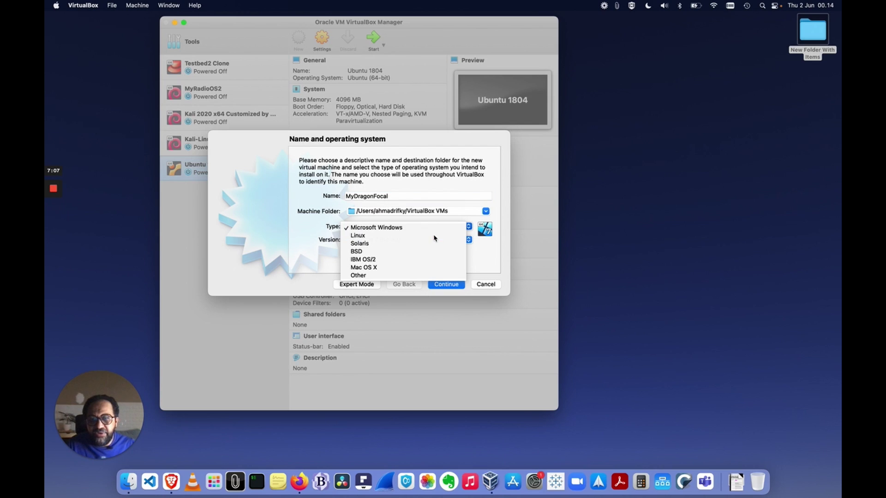
click(433, 239)
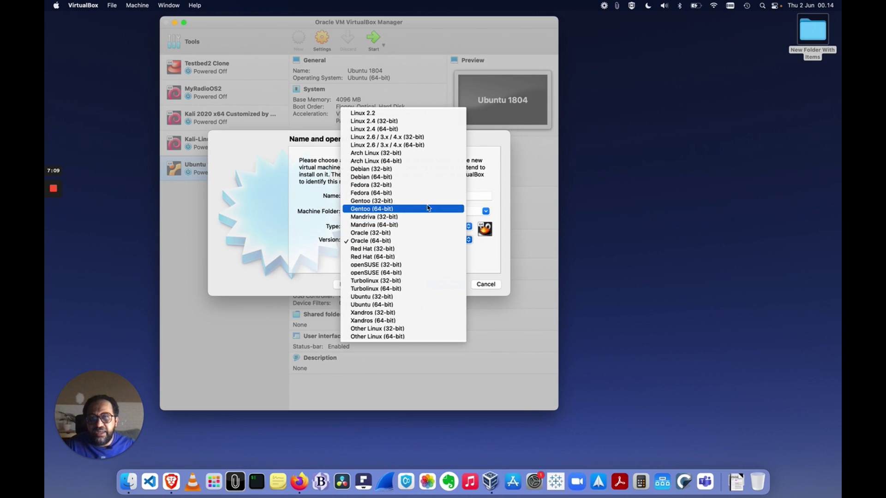
click(414, 177)
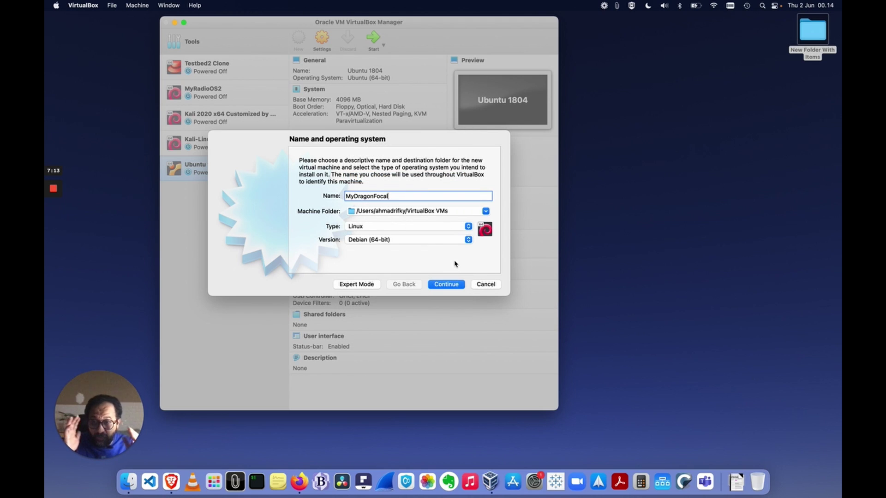
click(450, 286)
Allocate 4447 MB of memory and create a dynamically allocated 8 GB VDI hard disk for the new machine.
drag(311, 197, 339, 196)
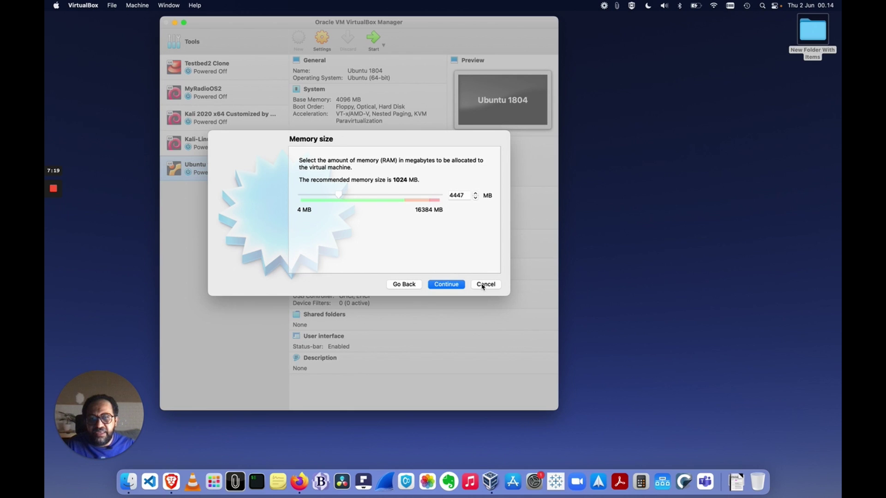
click(448, 284)
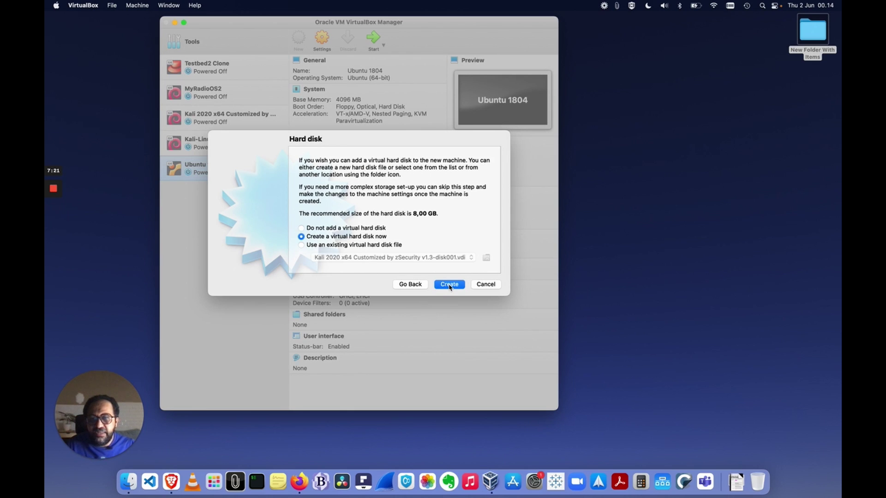
click(450, 285)
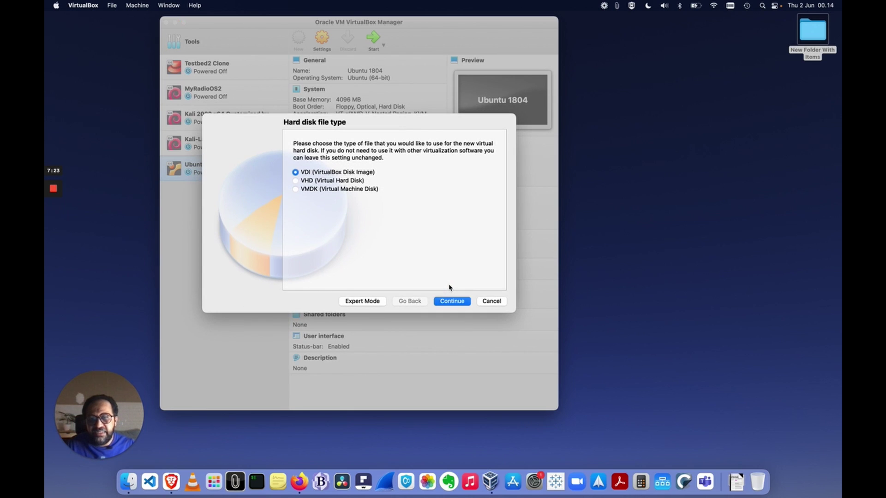
click(452, 302)
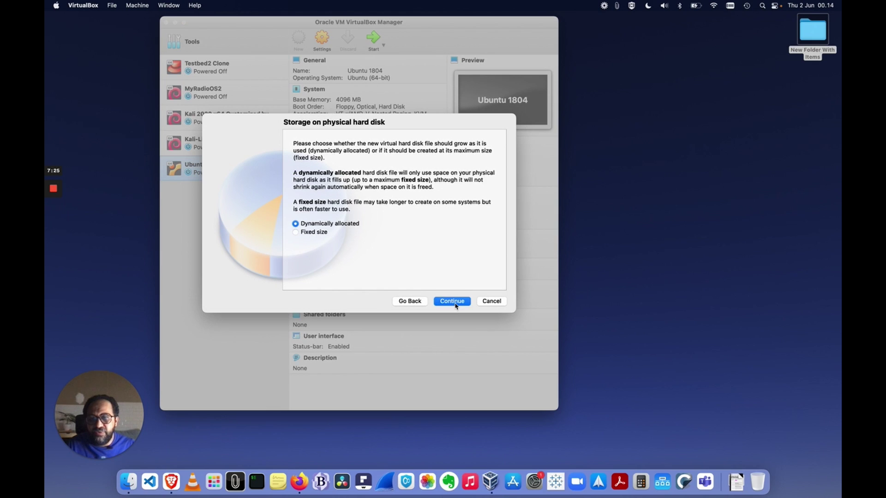
click(453, 302)
click(456, 302)
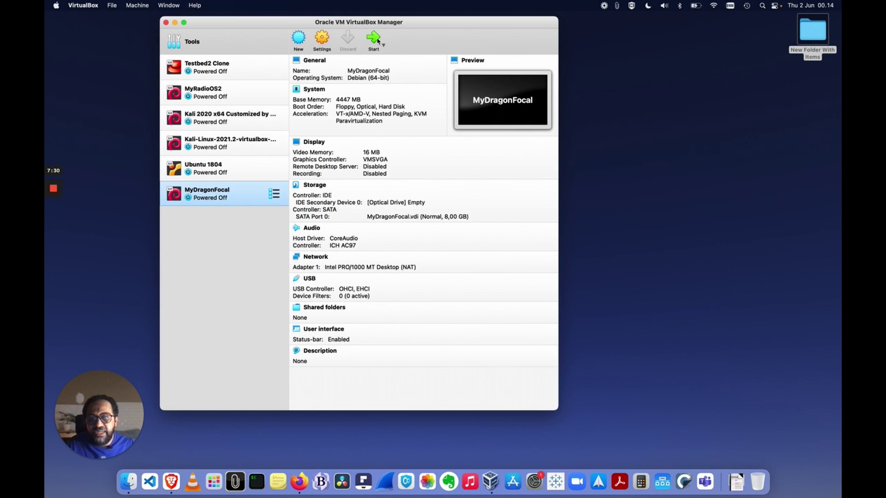
Start the MyDragonFocal machine with DragonOS_Focal_R22.1.iso from the Toolskerja folder as its start-up optical disk.
click(377, 41)
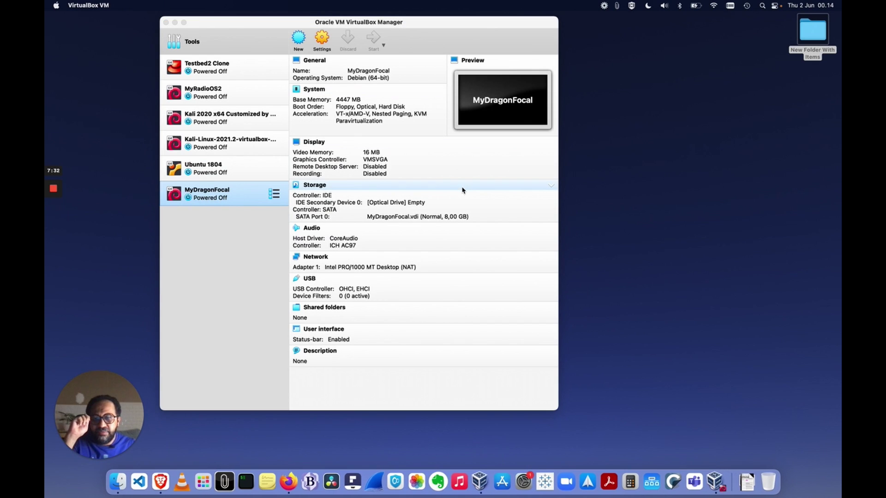
click(535, 267)
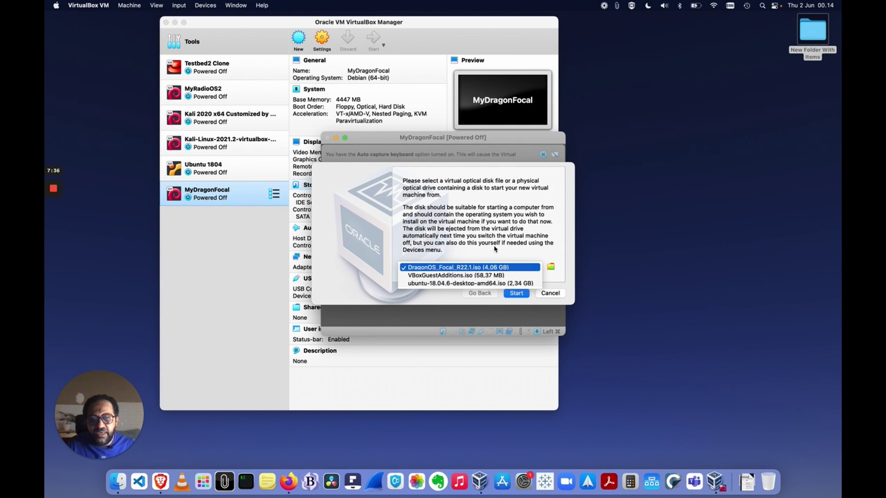
click(495, 249)
click(550, 267)
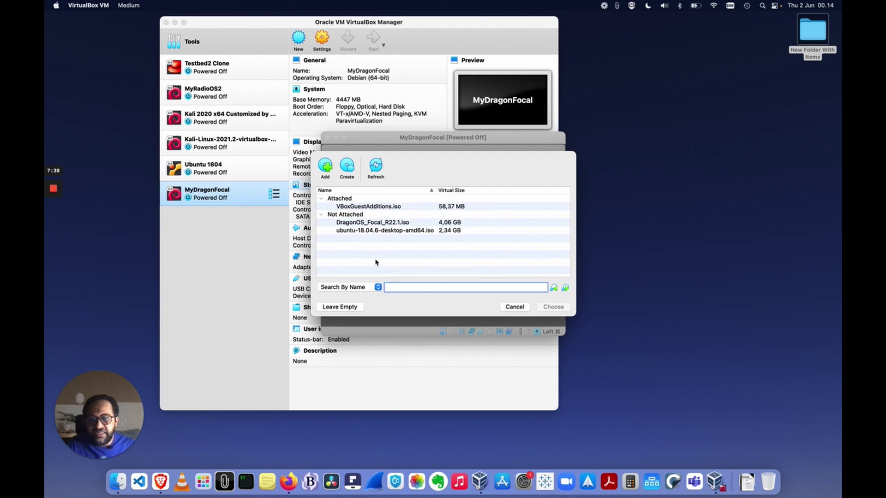
click(326, 166)
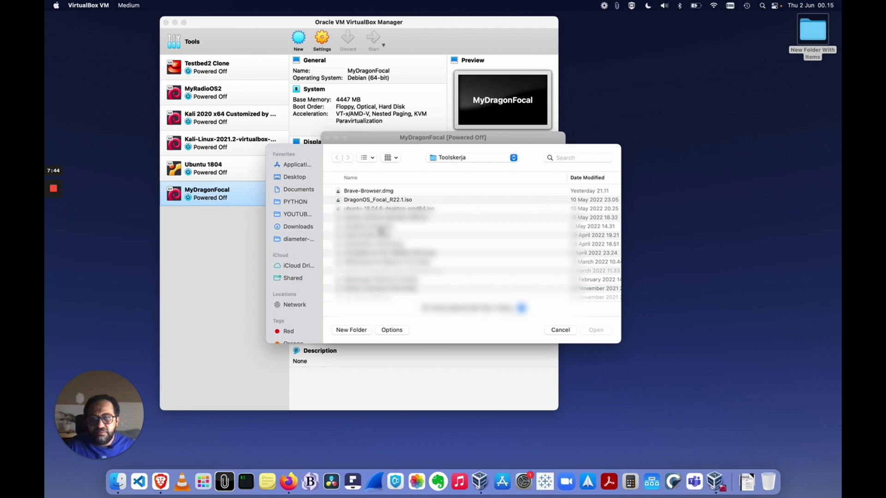
click(366, 203)
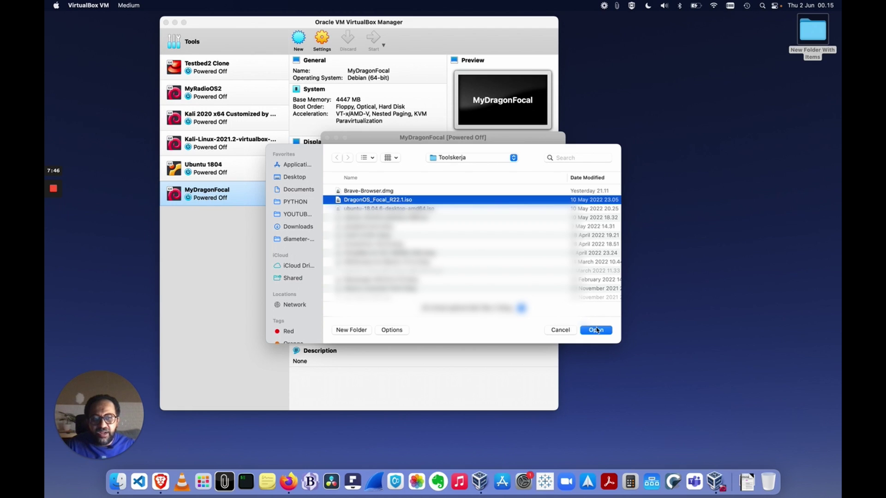
click(595, 330)
click(364, 223)
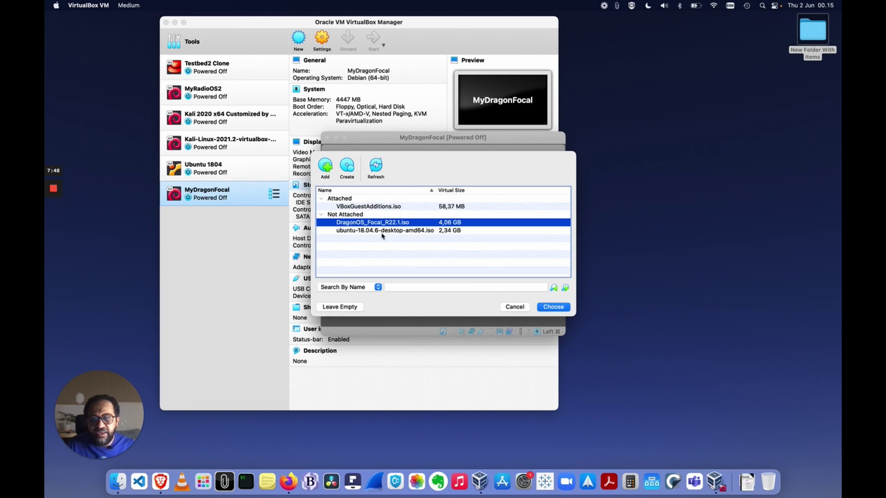
click(552, 308)
click(515, 293)
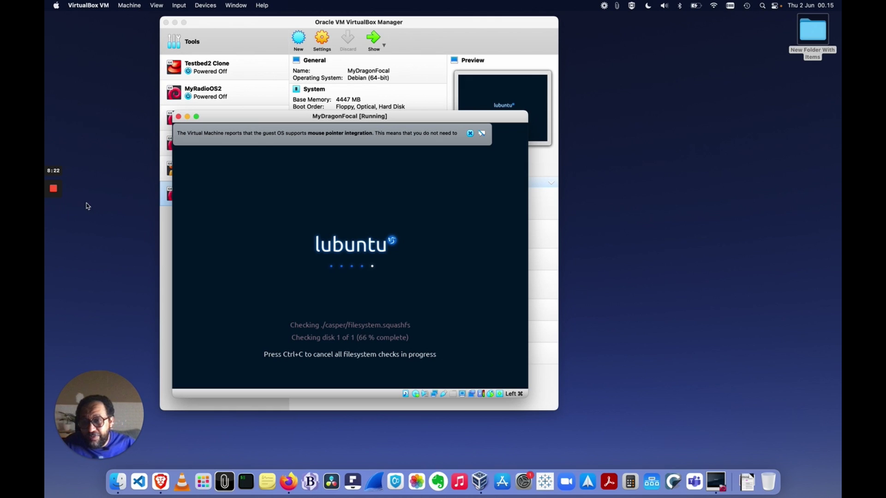
Open the DragonOS_Focal SourceForge project page in Brave again and examine its list of included software-defined radio applications.
drag(101, 388, 702, 333)
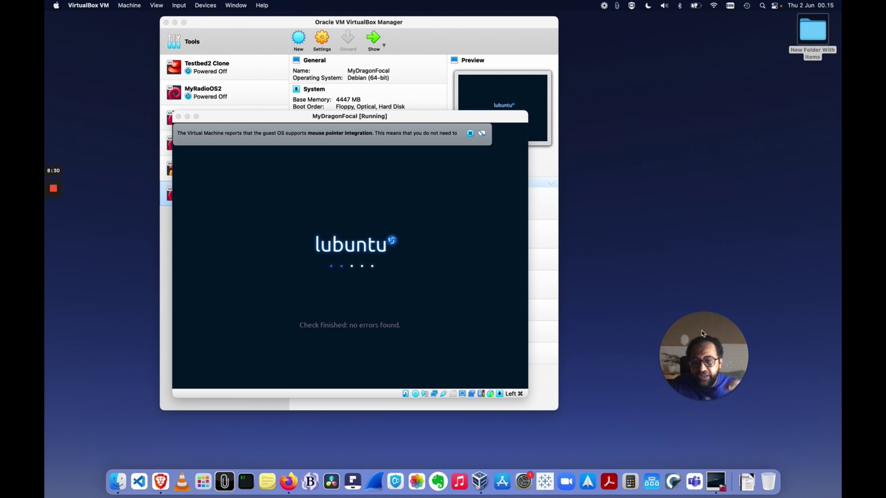
click(155, 470)
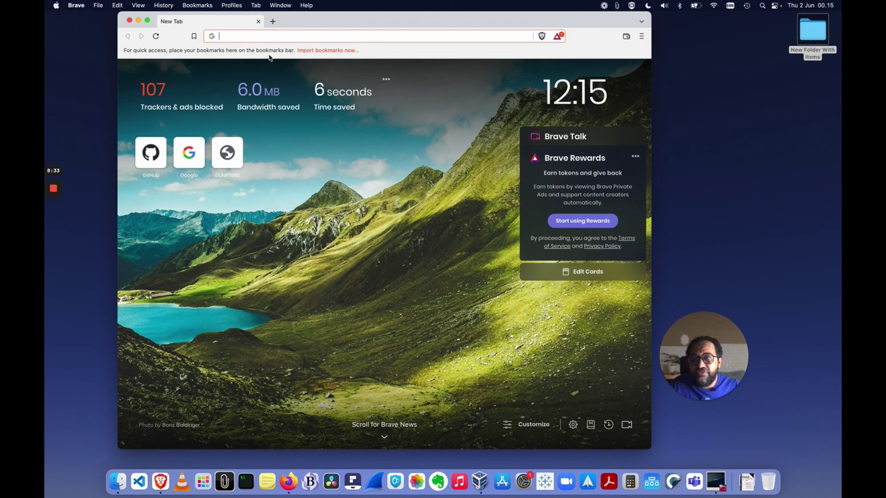
click(273, 37)
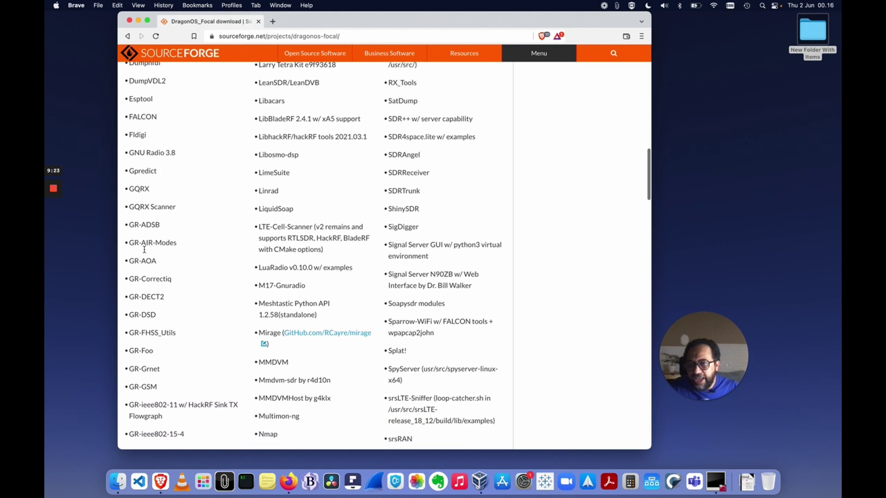
Highlight the GR-GSM entry in the DragonOS_Focal application list and switch to the running MyDragonFocal virtual machine.
scroll(176, 360, down, 2)
drag(129, 362, 158, 362)
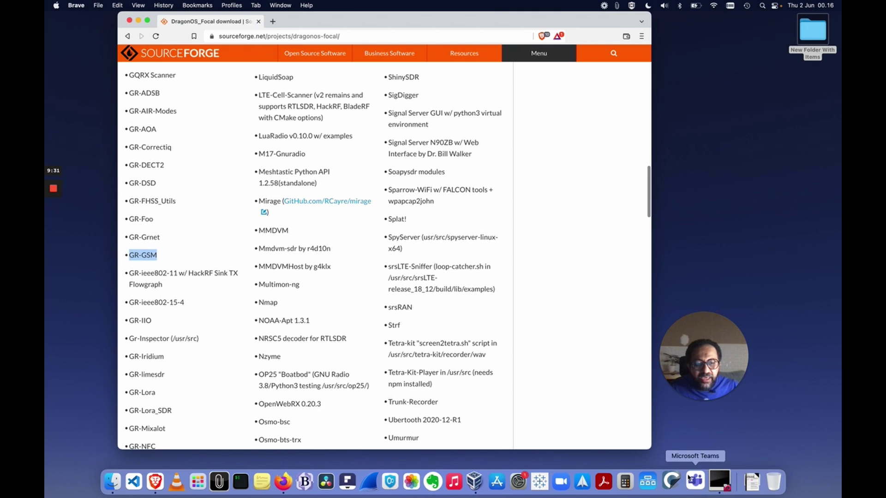
click(716, 481)
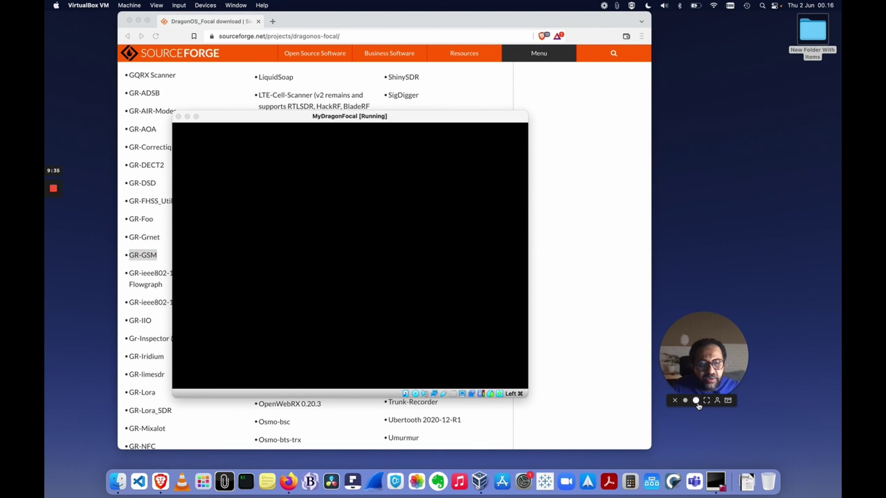
click(720, 399)
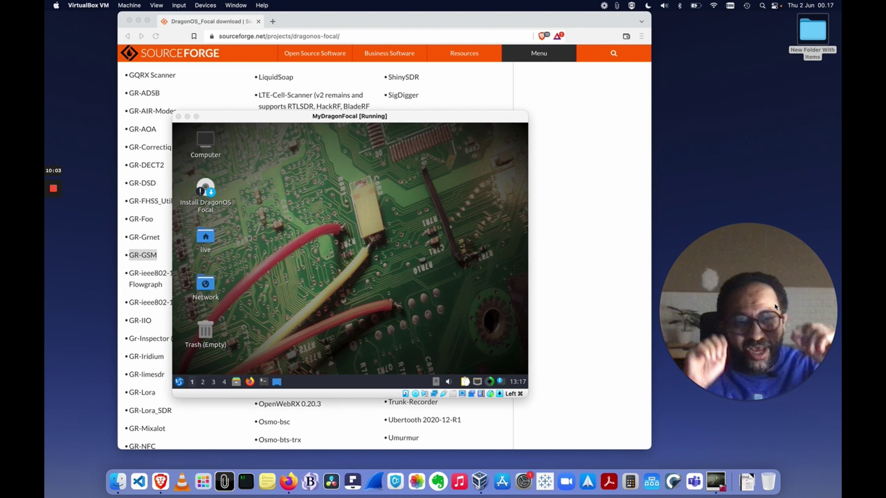
Open a QTerminal window on the DragonOS live desktop.
click(290, 203)
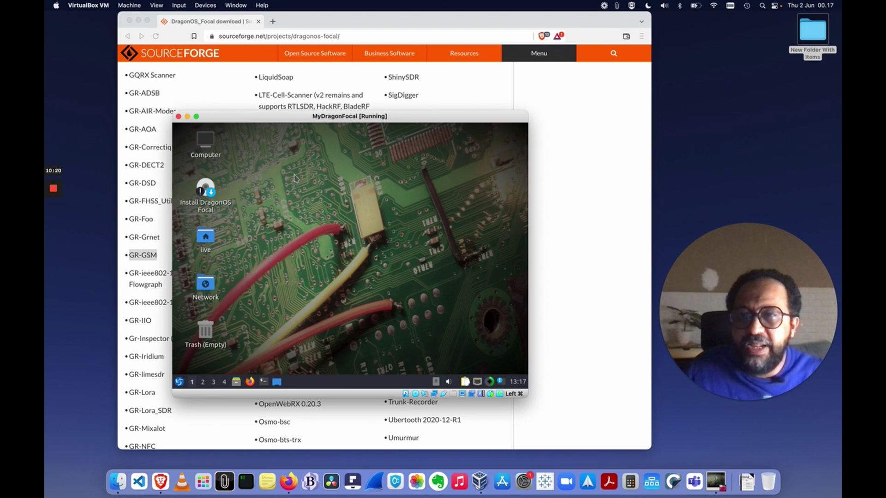
click(180, 382)
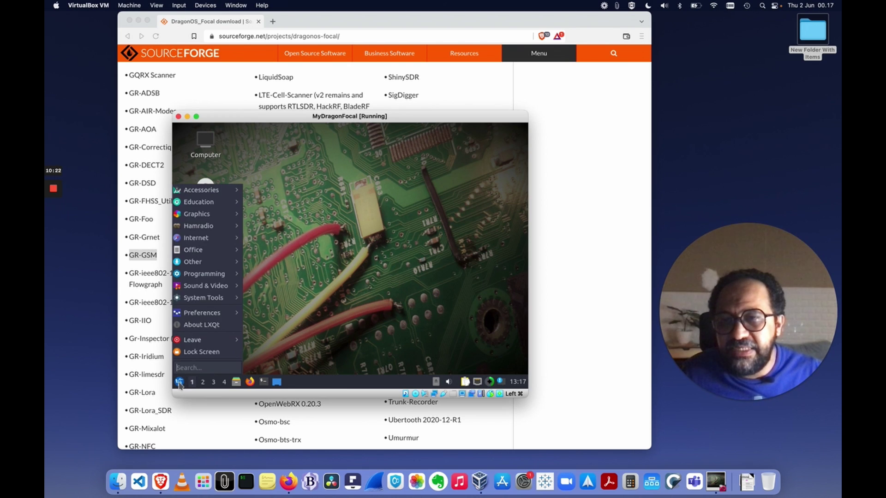
mouse_move(225, 301)
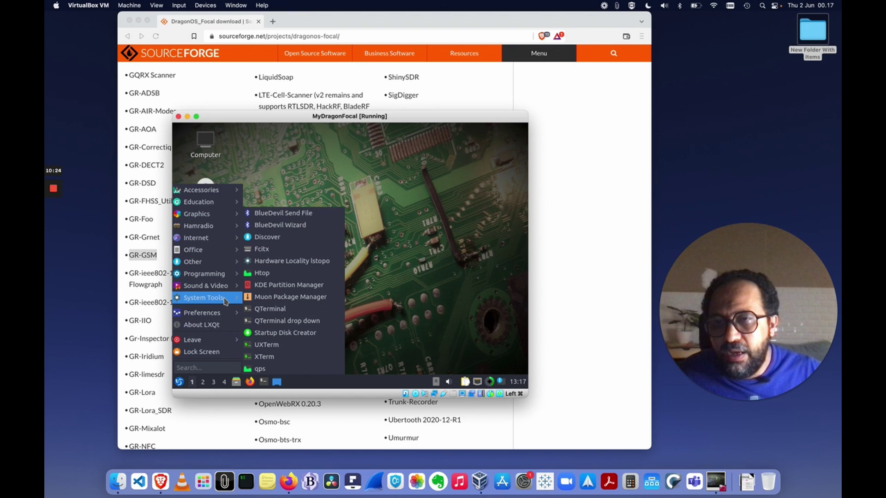
click(296, 309)
Show the gr-gsm scanner's help by running grgsm_scanner -h, and maximize the terminal window.
text(g4r)
key(BackSpace)
key(BackSpace)
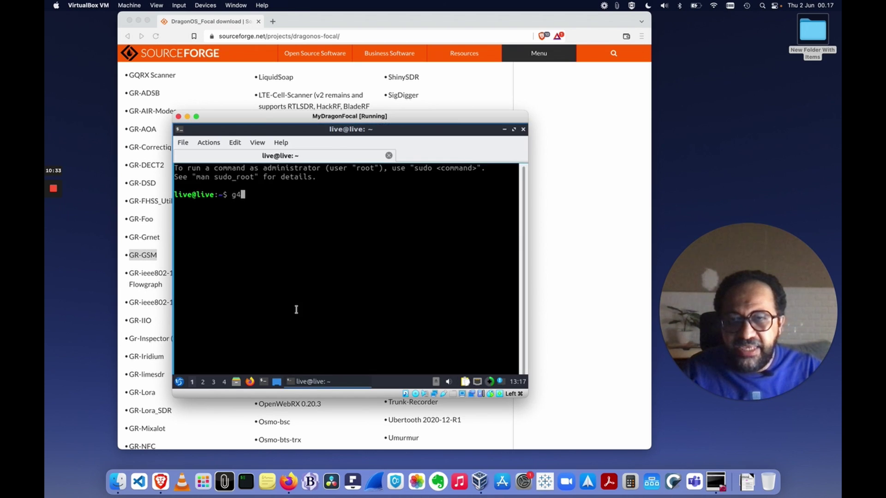
text(rgsm_)
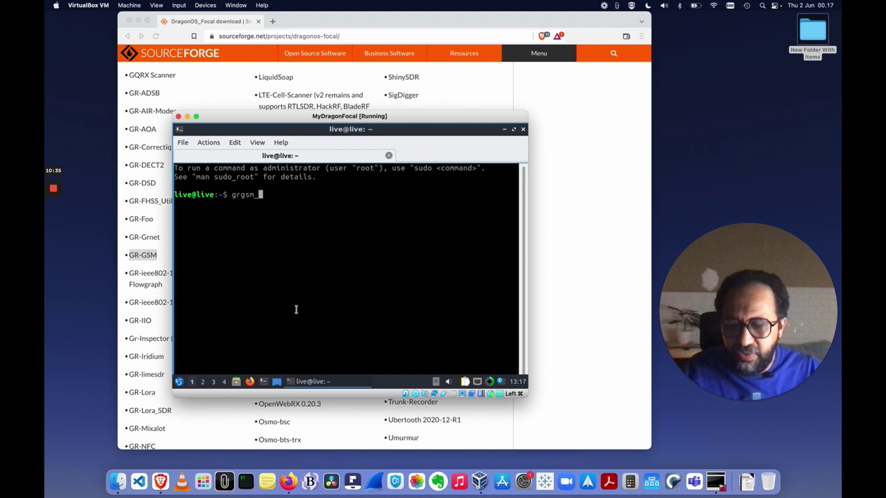
text(scanner -h)
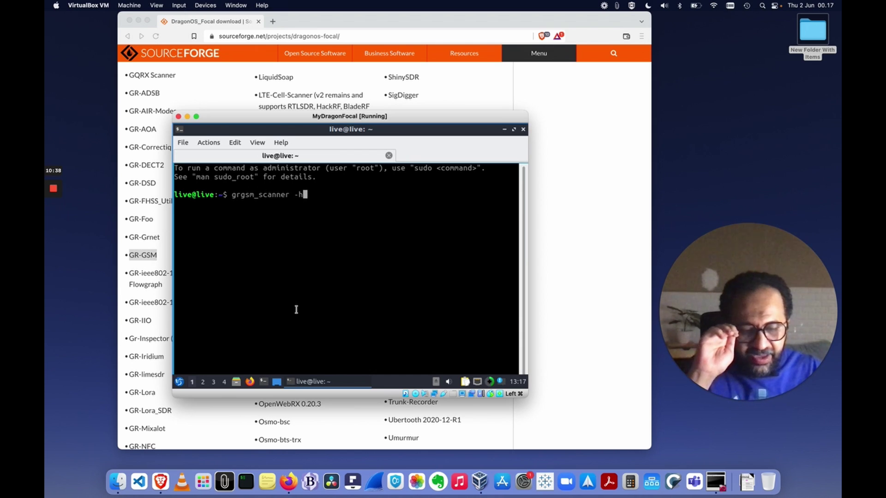
key(Return)
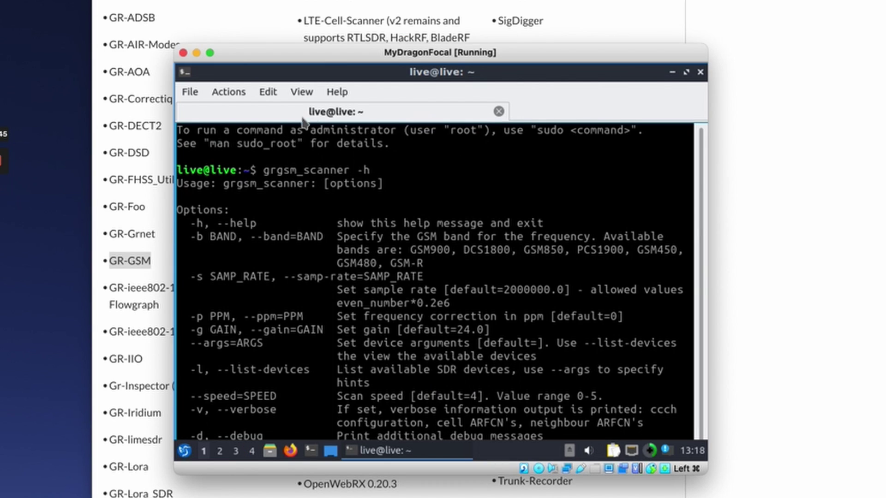
click(686, 73)
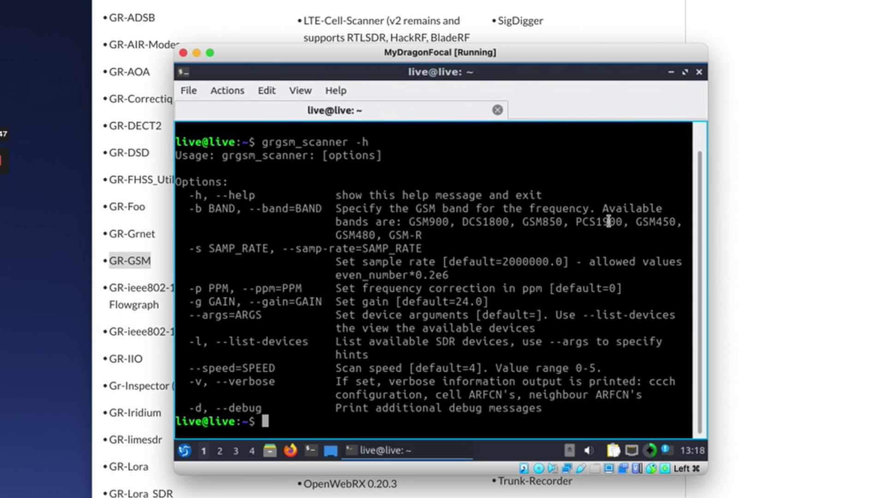